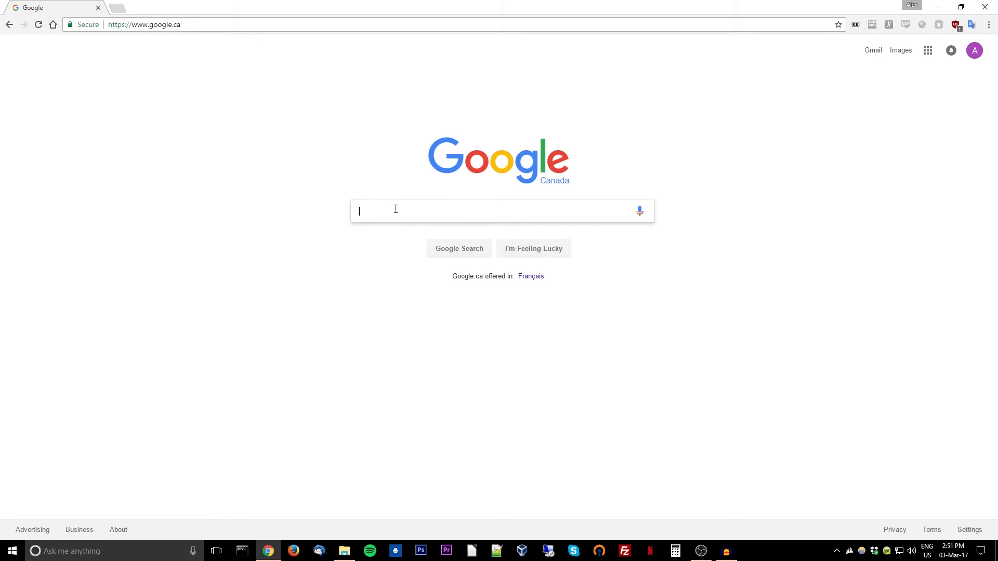
pyautogui.write('shut up')
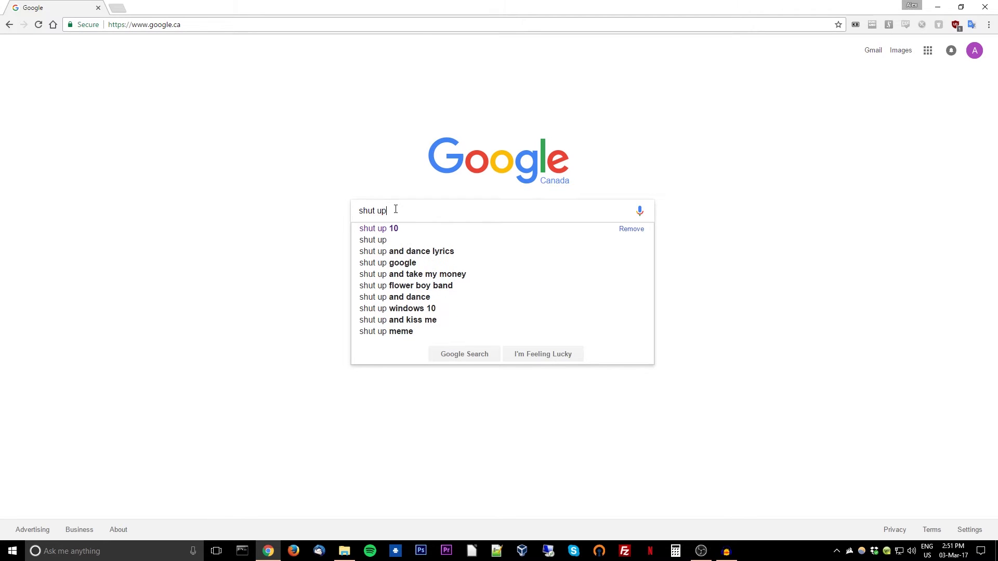
pyautogui.write(' 10\\')
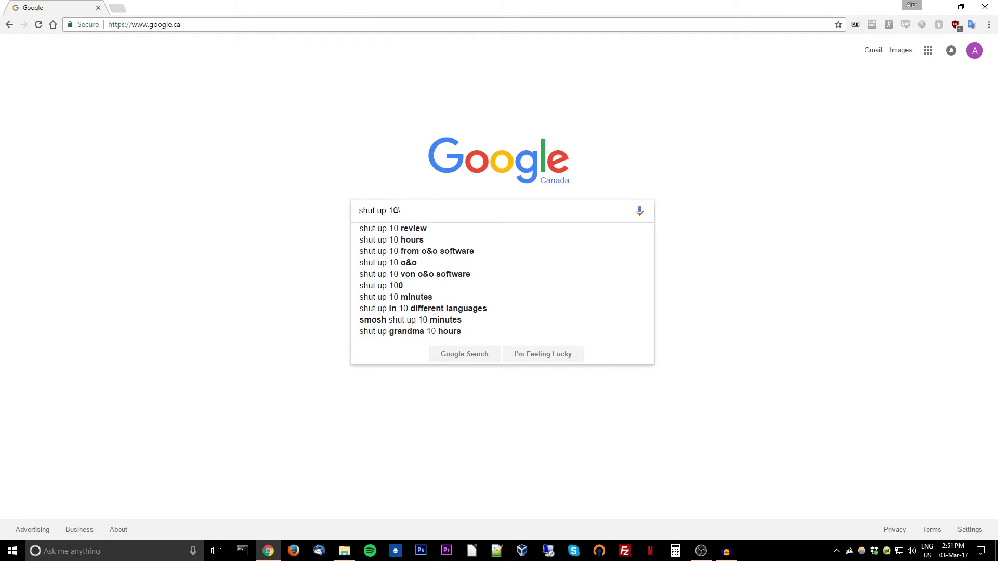
# Run the Google search for 'shut up 10'.
pyautogui.press('Return')
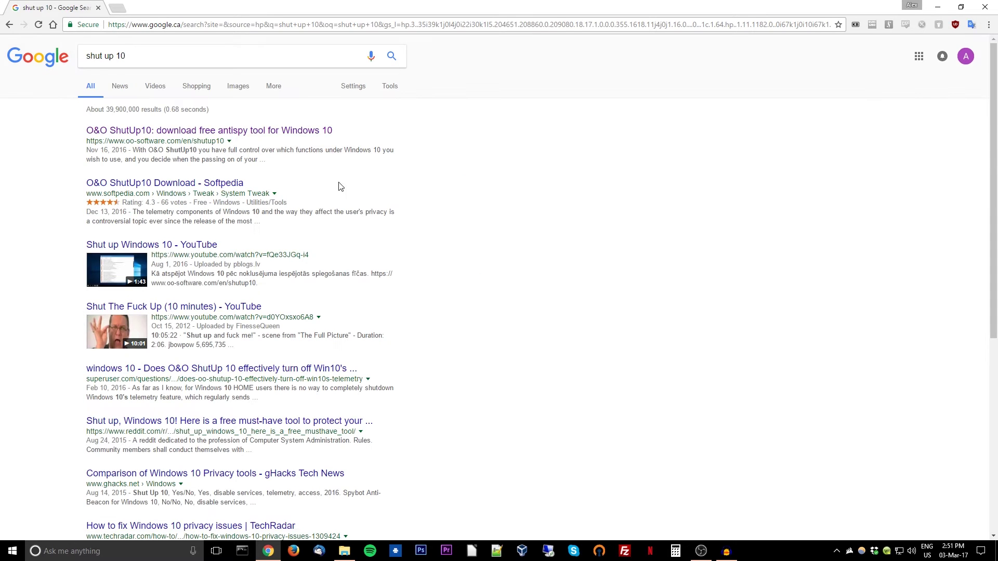
# Download OOSU10.exe from the official O&O ShutUp10 page and run it.
pyautogui.click(113, 131)
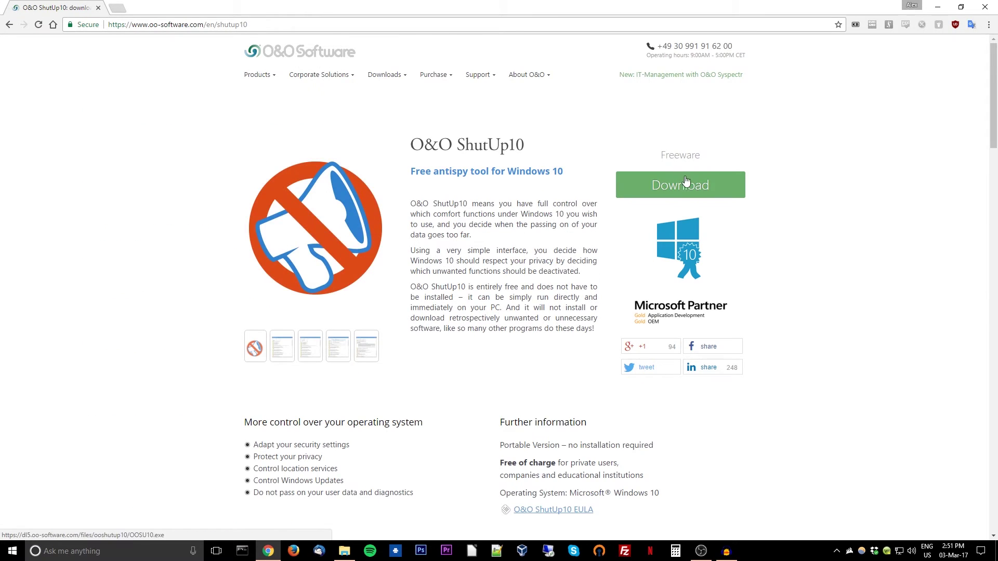
pyautogui.click(688, 185)
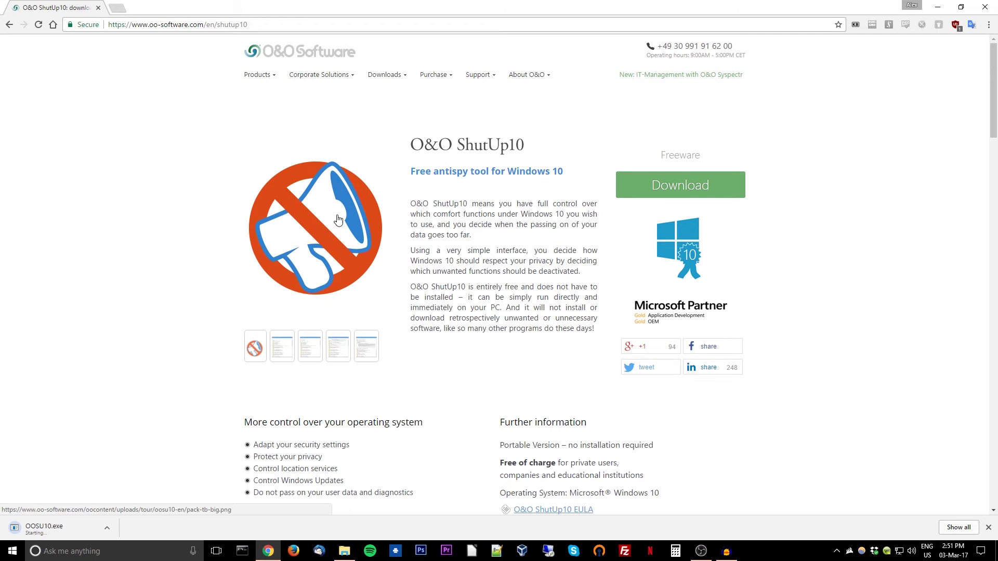
pyautogui.click(43, 529)
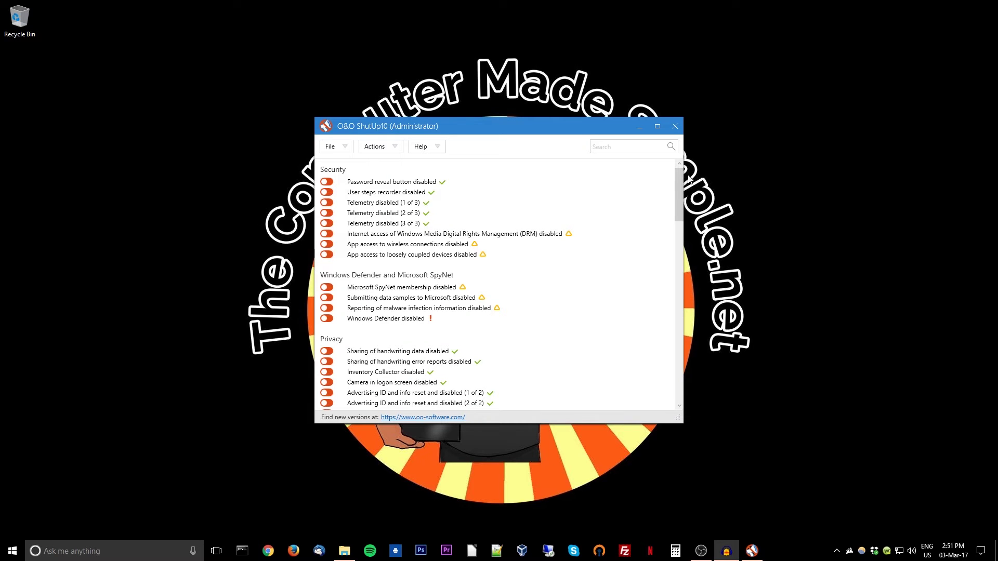
pyautogui.moveTo(678, 174)
pyautogui.mouseDown()
pyautogui.moveTo(676, 367)
pyautogui.moveTo(677, 174)
pyautogui.mouseUp()
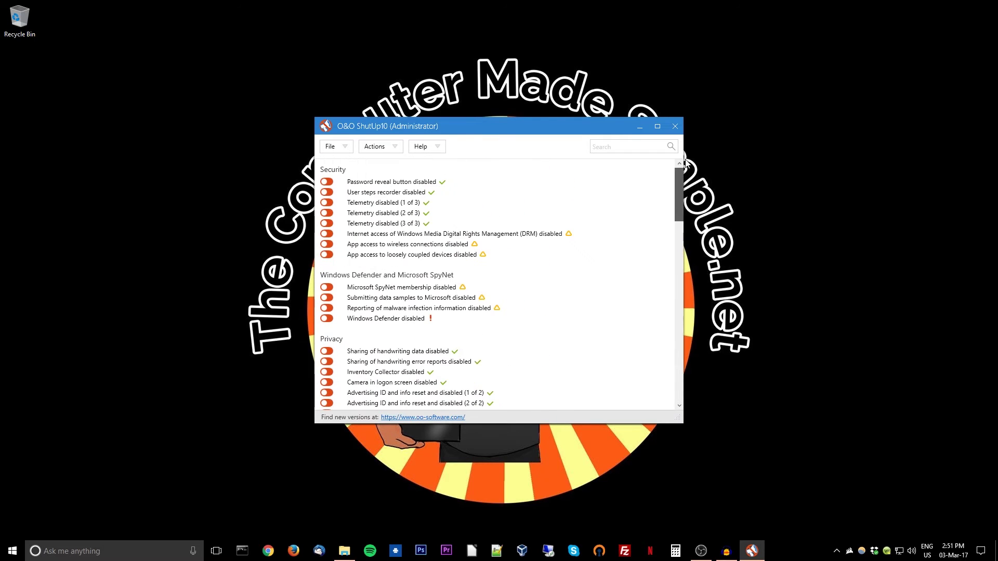
# Apply all recommended settings from the Actions menu, creating a system restore point first.
pyautogui.click(392, 148)
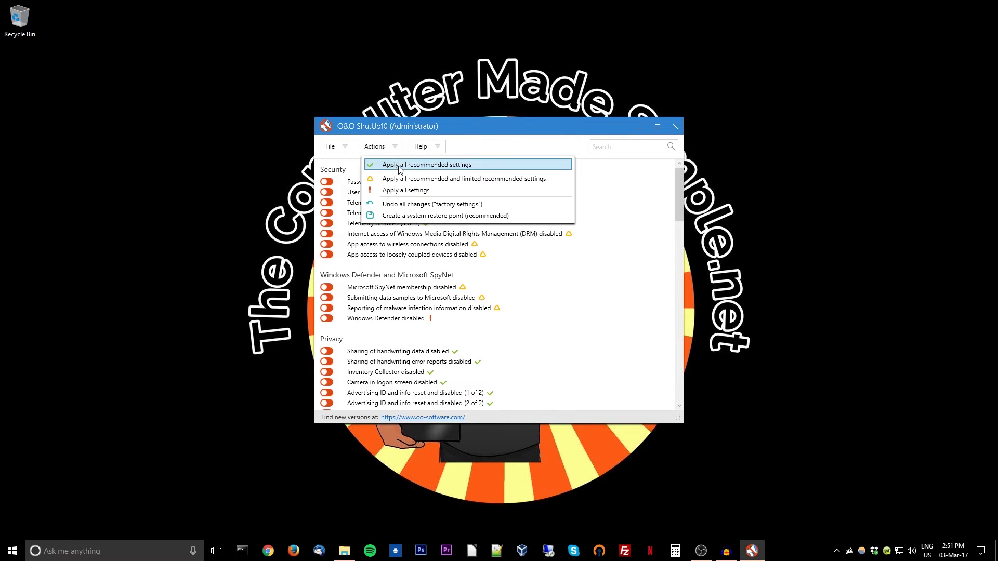
pyautogui.click(399, 166)
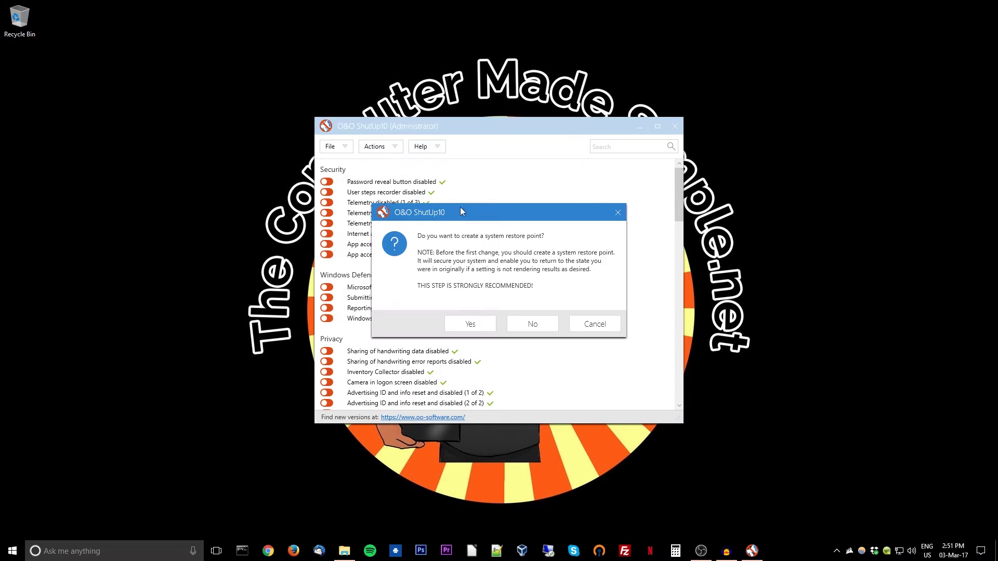
pyautogui.click(472, 323)
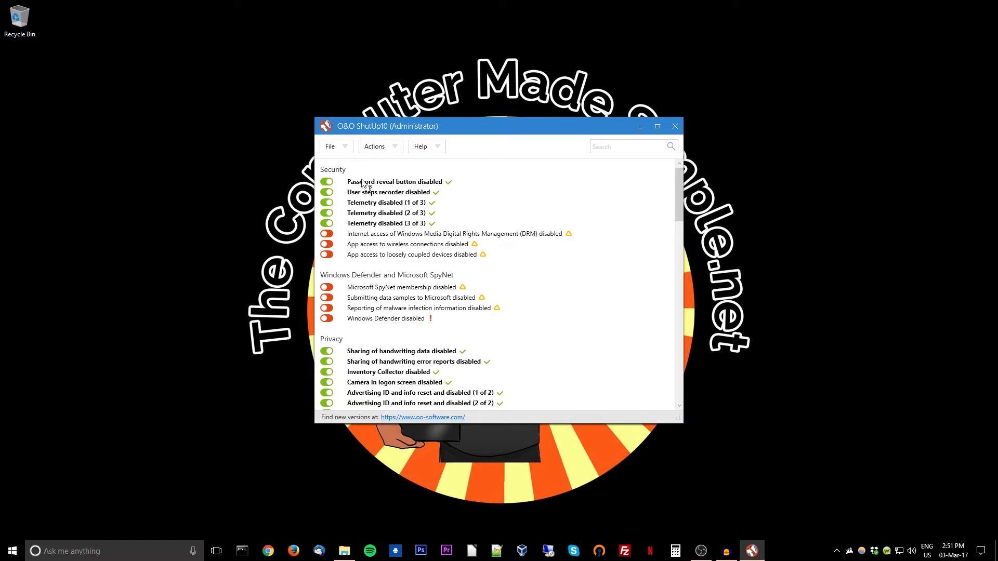
# Turn on 'Windows Defender disabled' and 'Microsoft OneDrive disabled', then close ShutUp10.
pyautogui.click(102, 549)
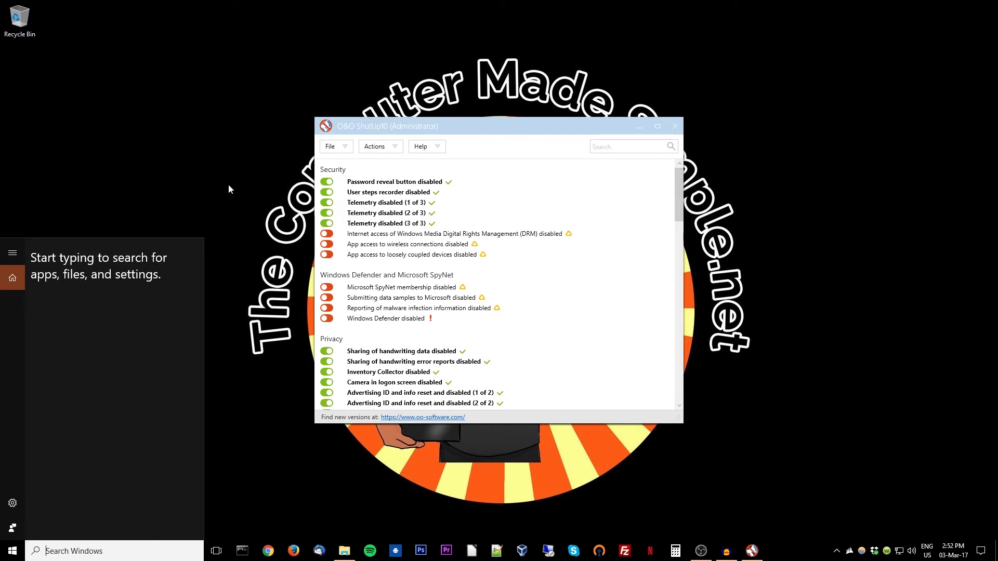
pyautogui.click(228, 188)
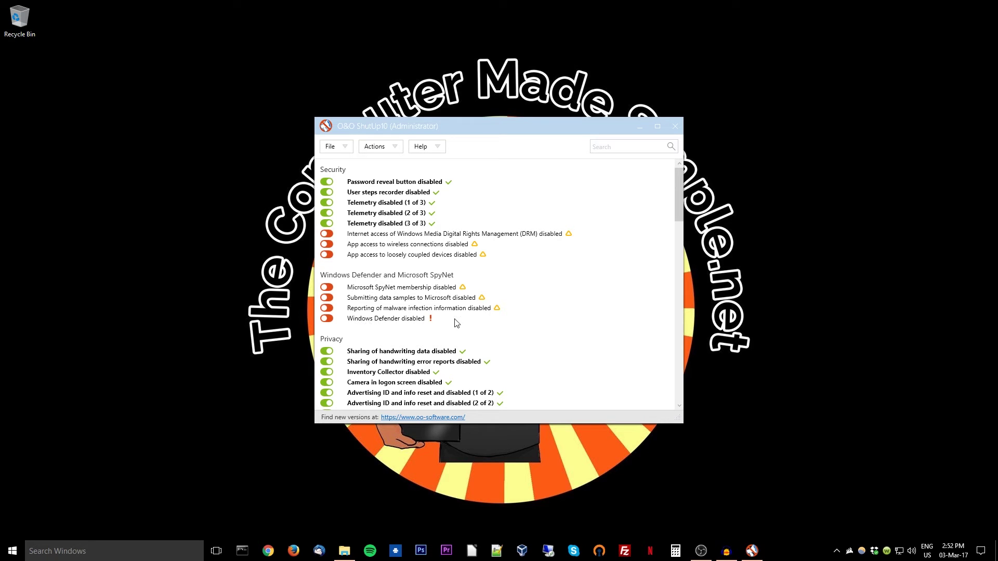
pyautogui.click(327, 319)
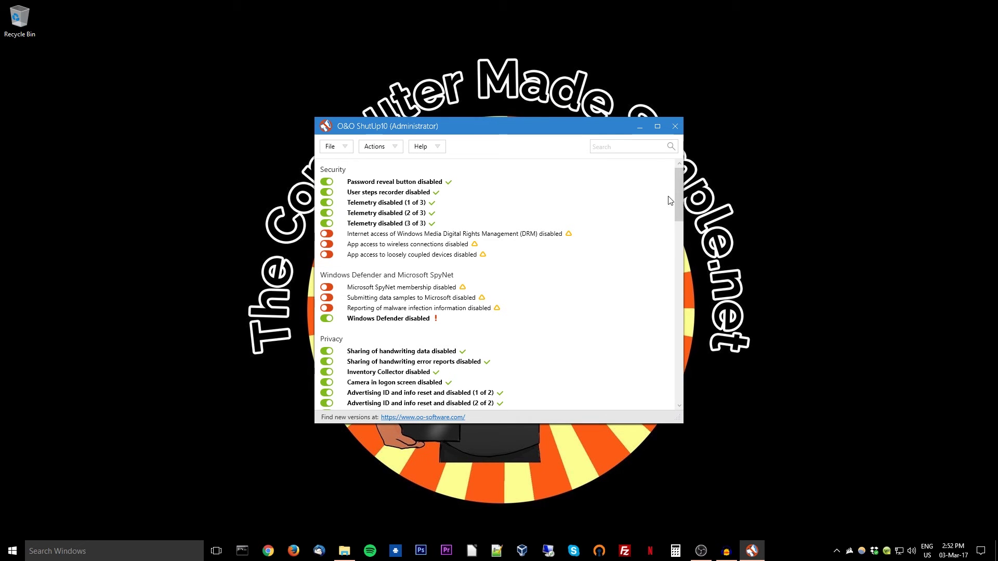
pyautogui.moveTo(677, 190); pyautogui.dragTo(660, 378)
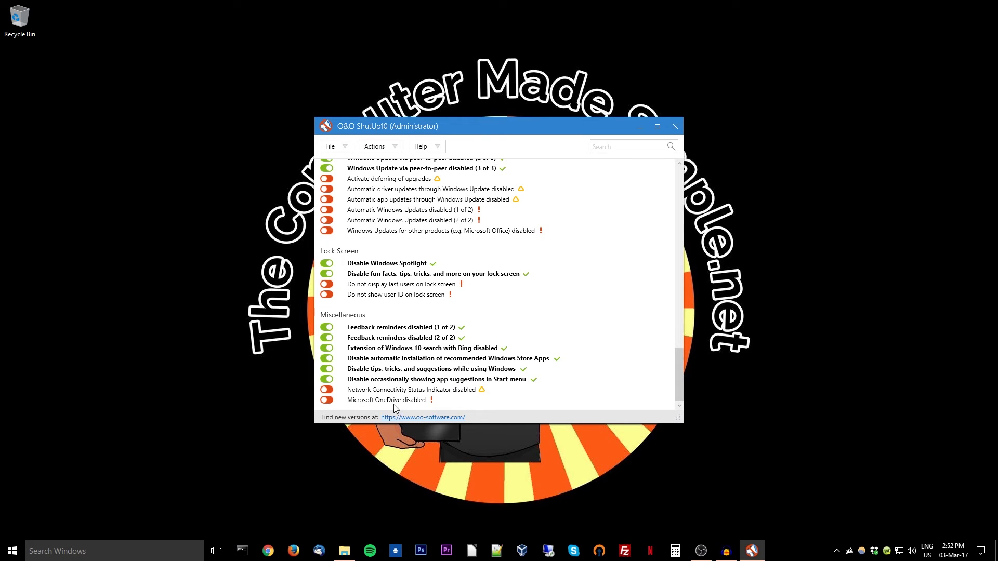
pyautogui.click(326, 401)
pyautogui.click(675, 126)
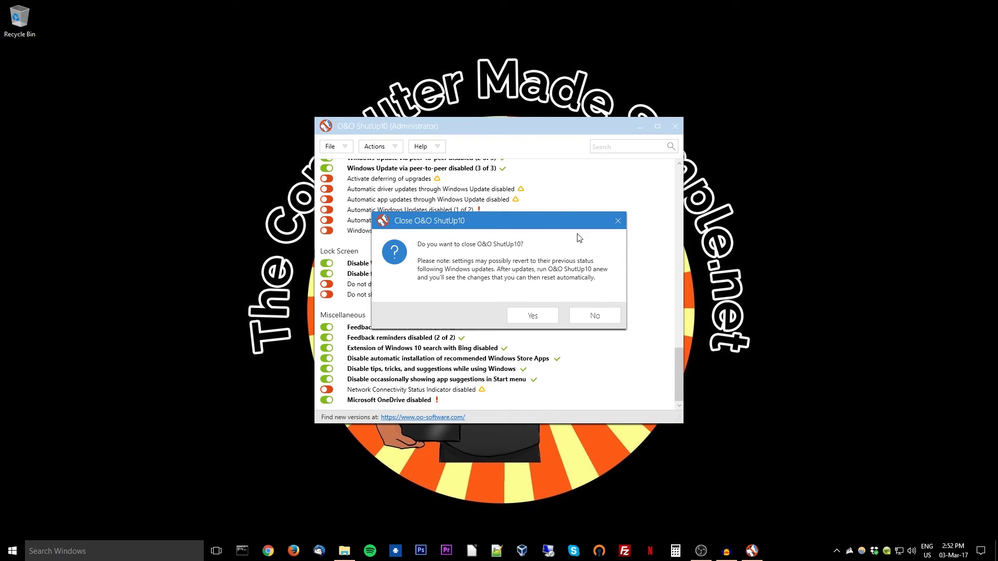
# Confirm closing ShutUp10 so the Reboot System prompt appears.
pyautogui.click(538, 319)
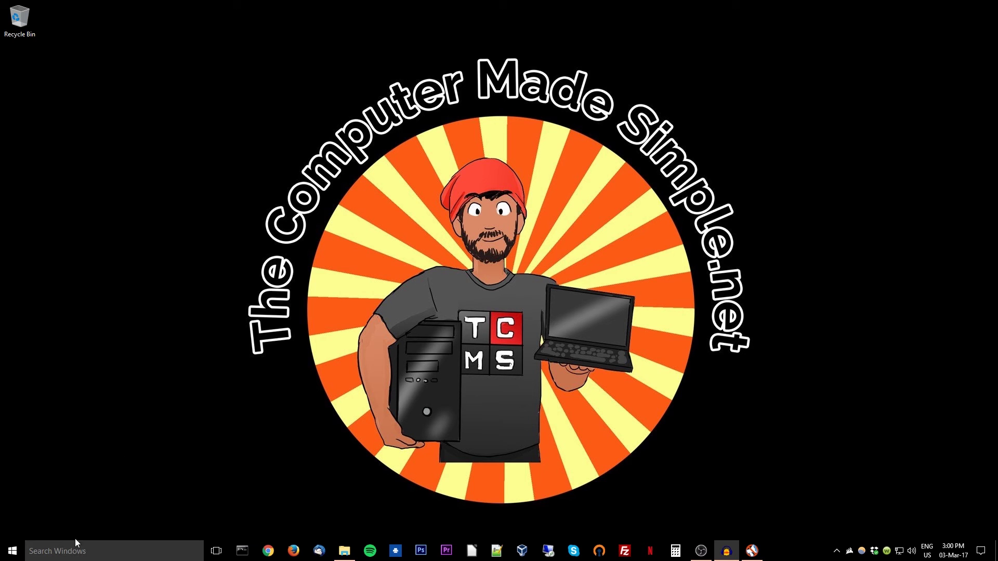
pyautogui.click(346, 549)
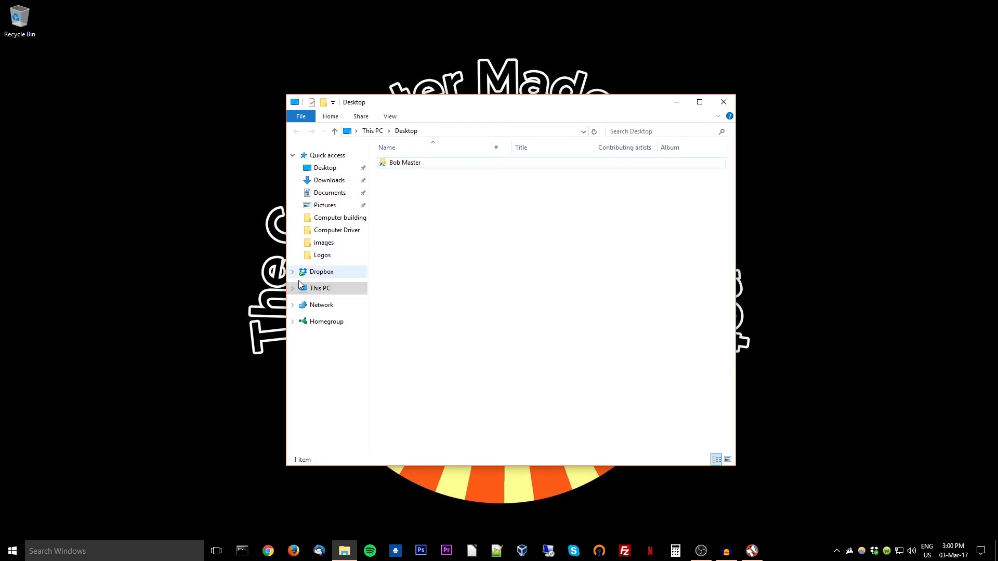
pyautogui.click(677, 102)
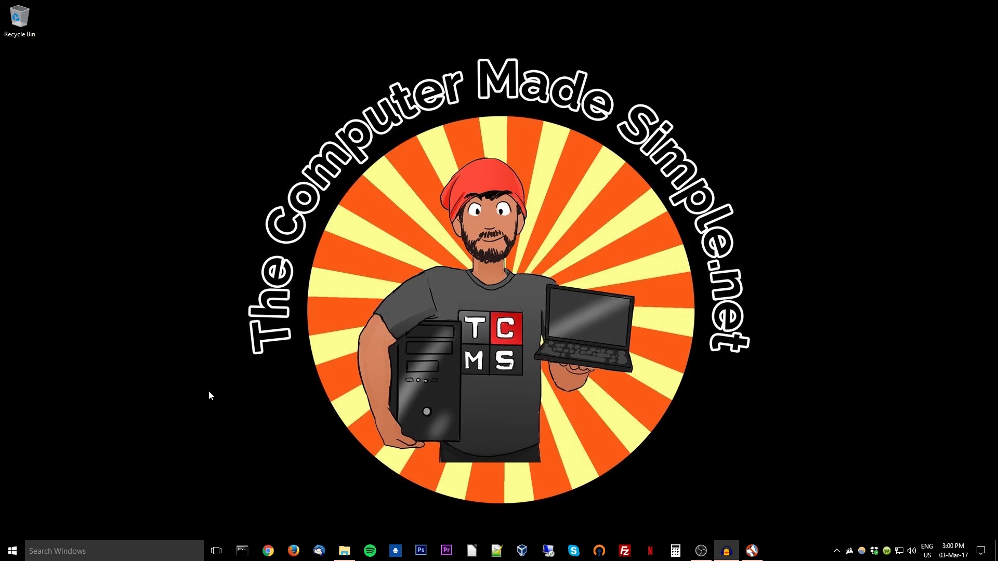
pyautogui.click(13, 550)
pyautogui.click(21, 503)
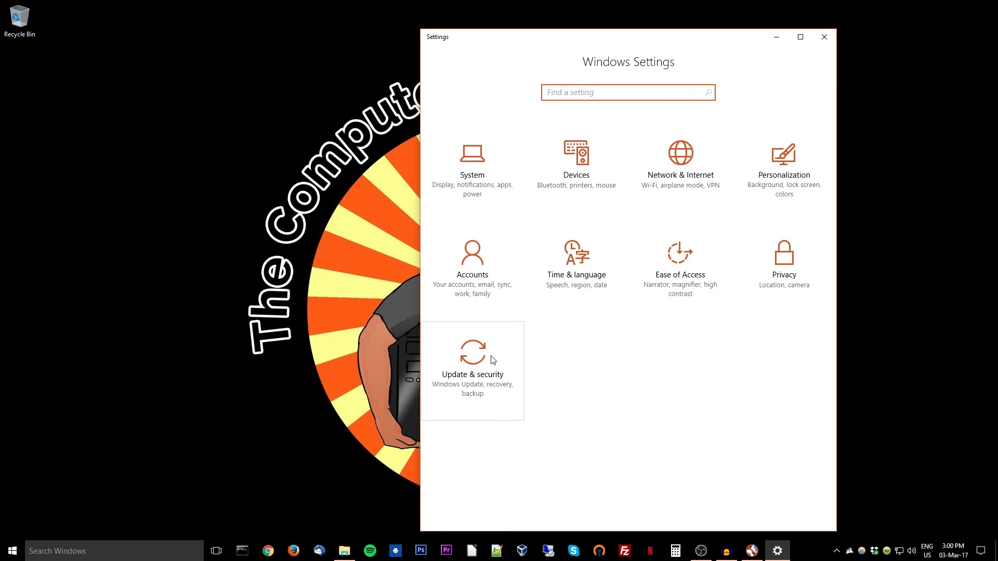
pyautogui.click(522, 357)
pyautogui.click(499, 166)
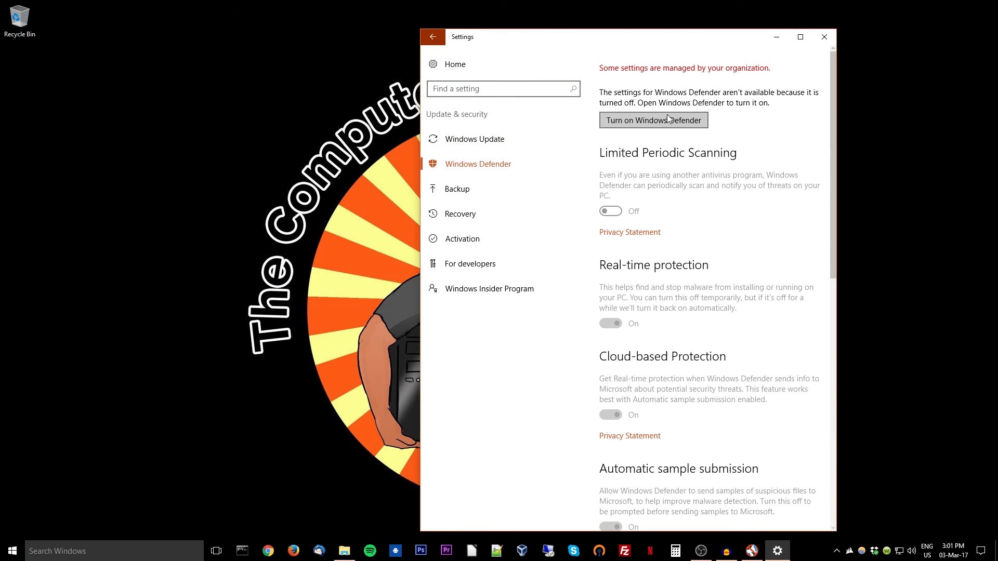
pyautogui.click(823, 37)
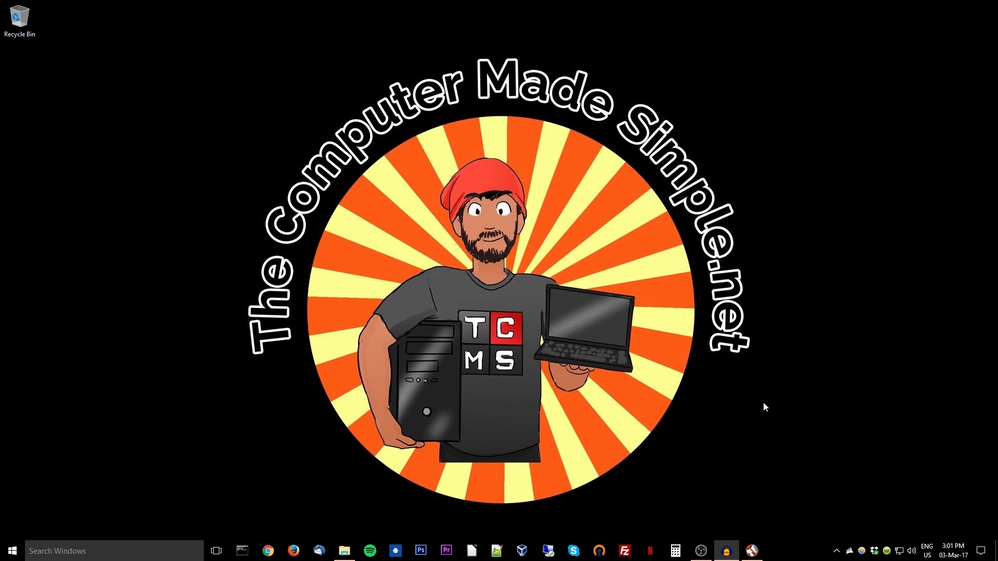
pyautogui.click(751, 551)
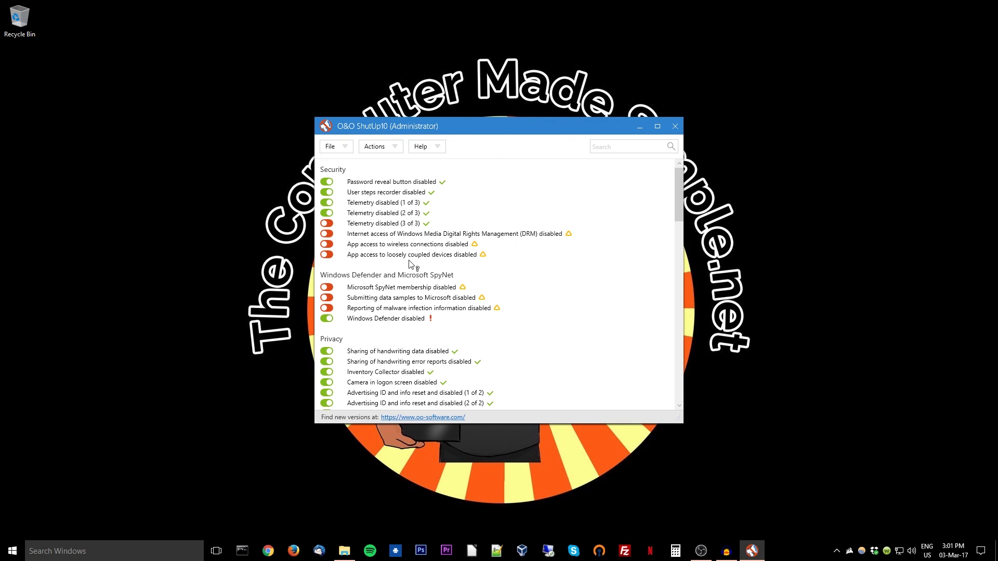
pyautogui.click(394, 148)
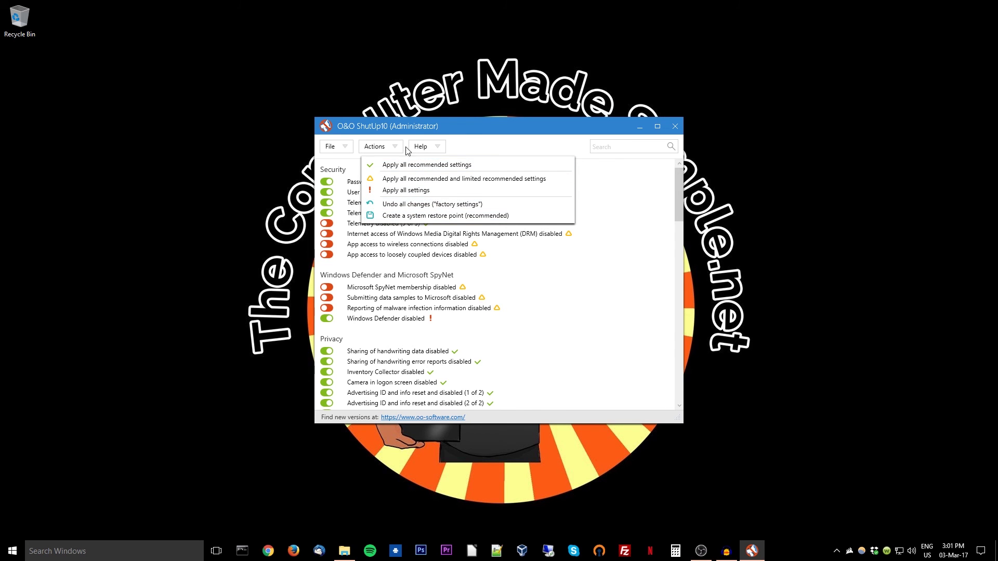
pyautogui.click(397, 149)
pyautogui.click(675, 175)
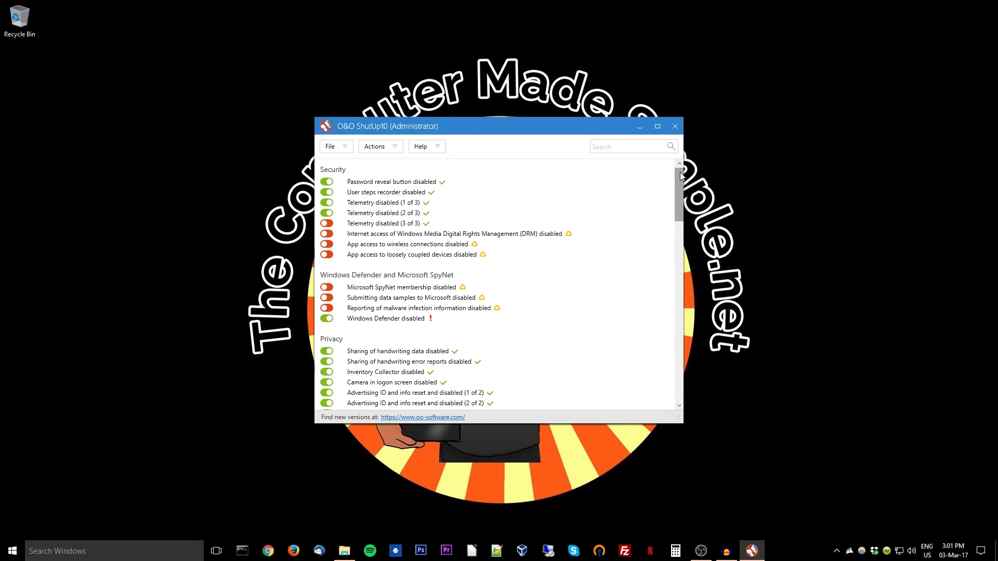
pyautogui.moveTo(679, 173)
pyautogui.mouseDown()
pyautogui.moveTo(678, 367)
pyautogui.moveTo(670, 160)
pyautogui.mouseUp()
pyautogui.click(639, 125)
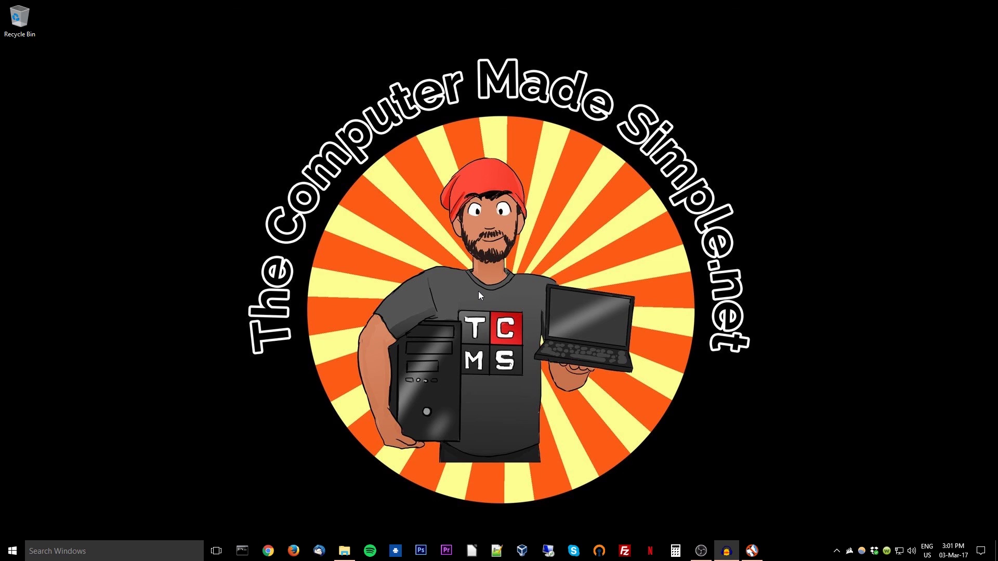